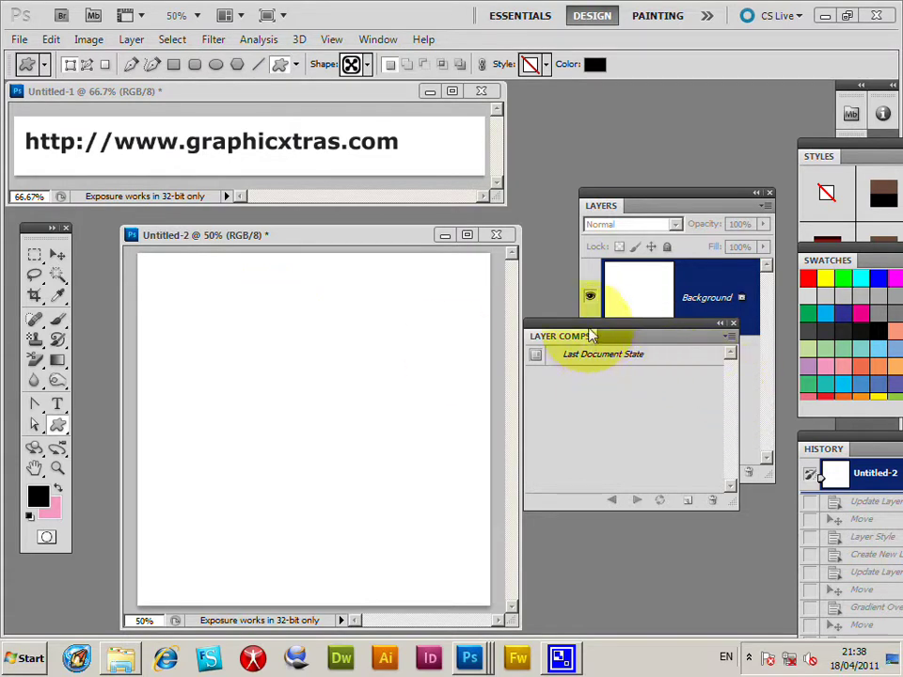
- Choose the X-in-rounded-square custom shape and draw it on the canvas
{"action": "left_click", "coordinate": [378, 40]}
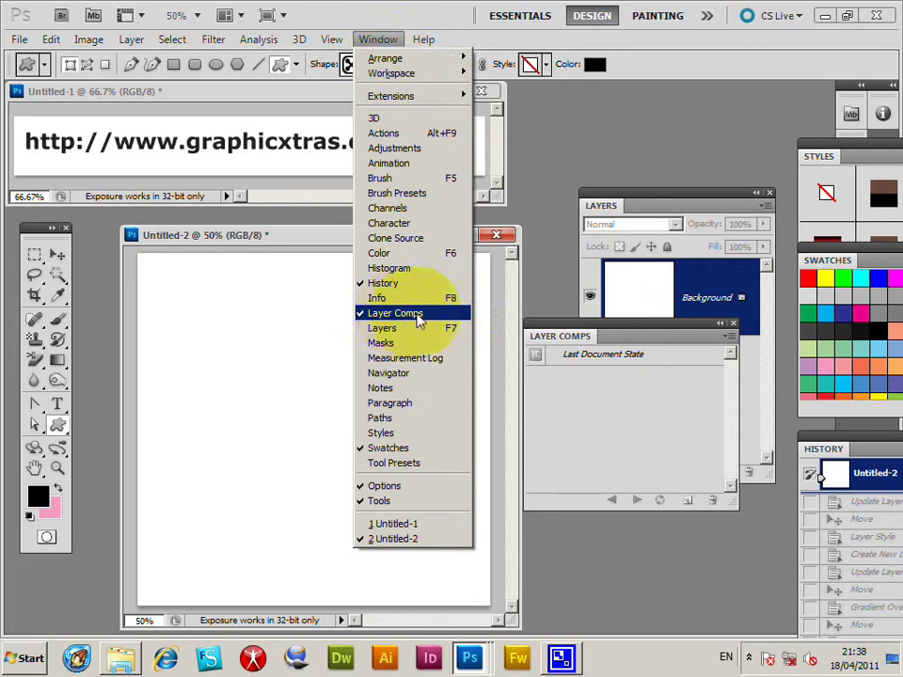
{"action": "left_click", "coordinate": [606, 128]}
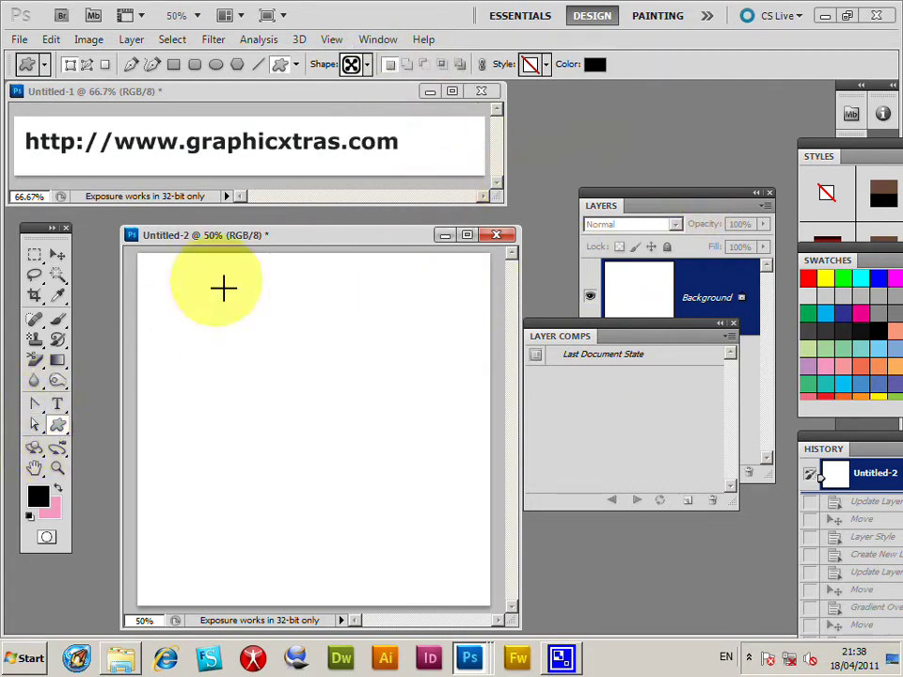
{"action": "left_click", "coordinate": [368, 65]}
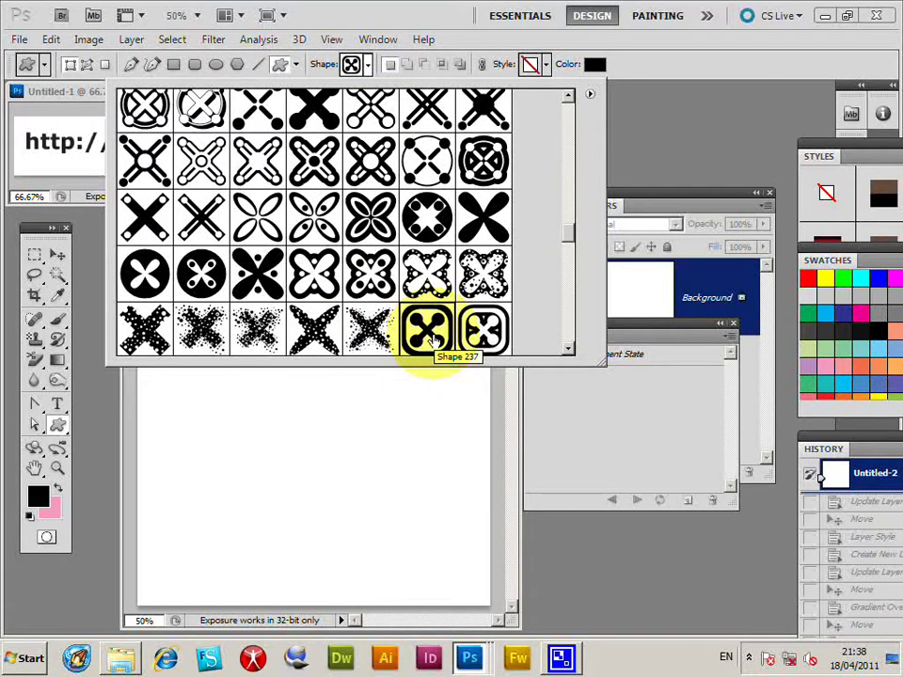
{"action": "left_click", "coordinate": [590, 98]}
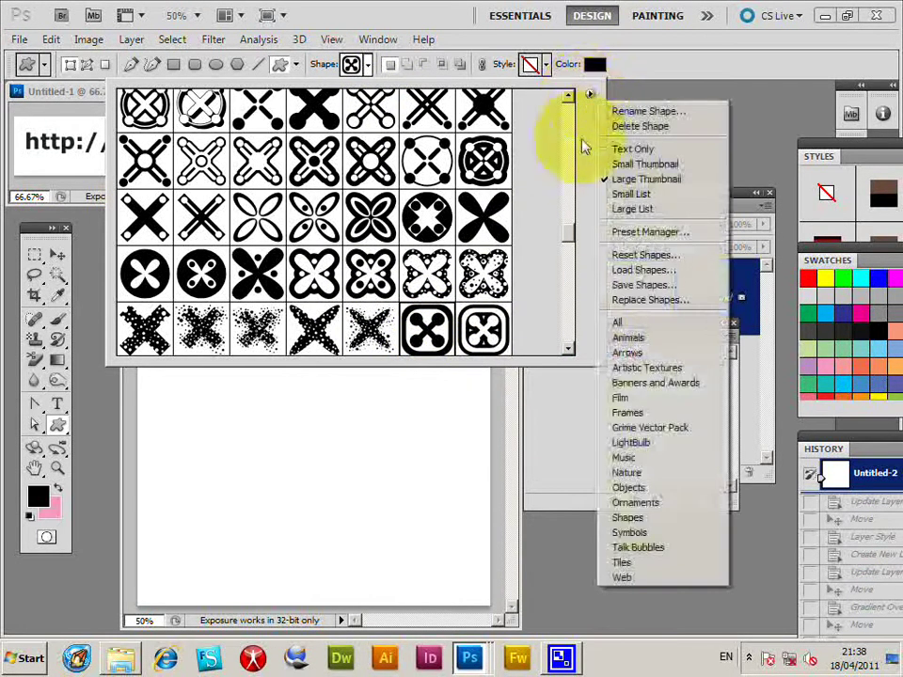
{"action": "left_click", "coordinate": [779, 131]}
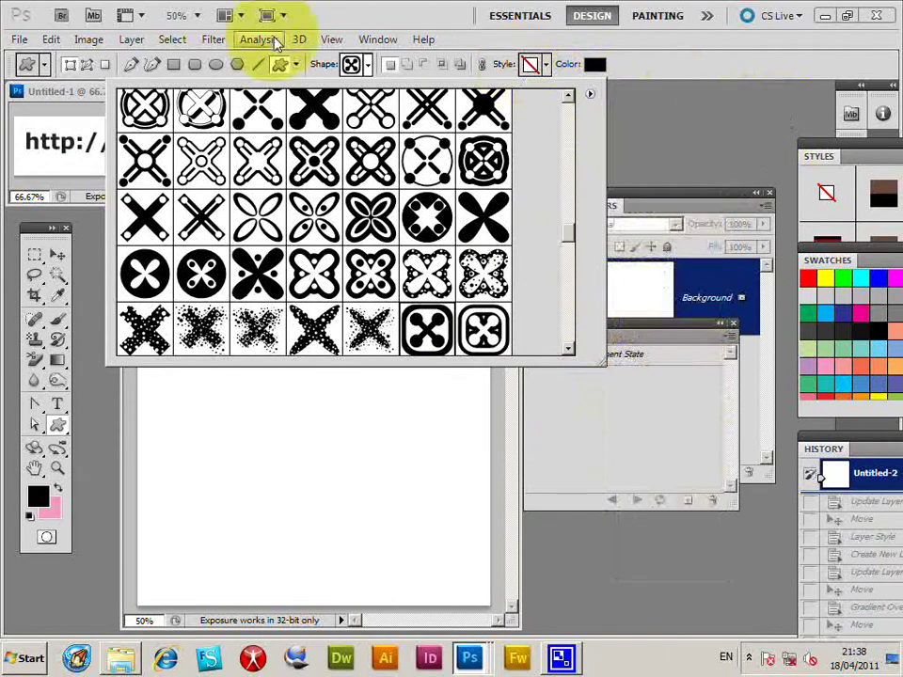
{"action": "left_click", "coordinate": [58, 58]}
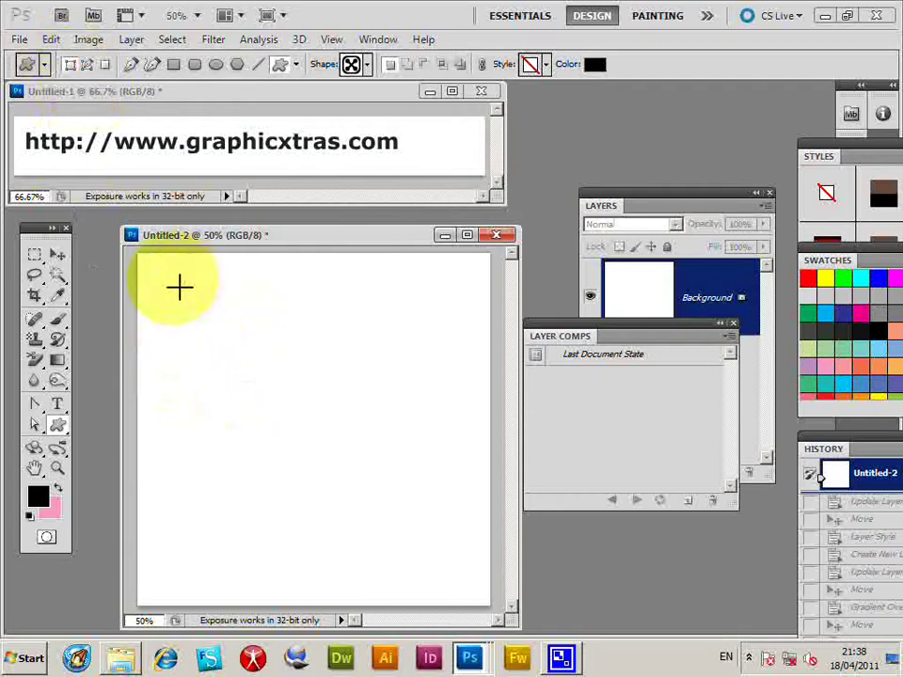
{"action": "left_click_drag", "start_coordinate": [184, 297], "coordinate": [341, 485]}
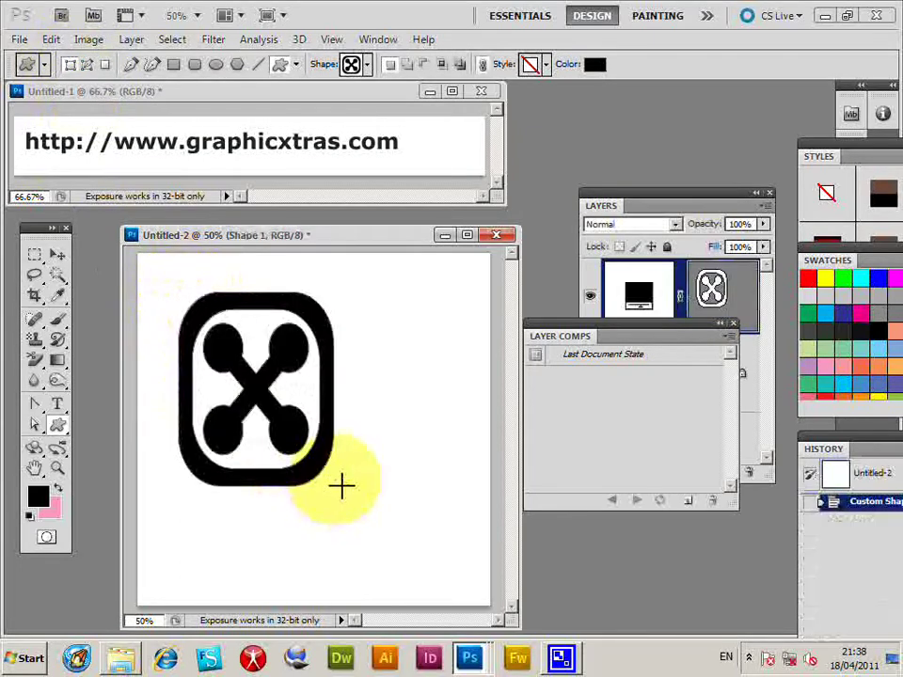
- Create Layer Comp 1, choosing which properties it records: visibility, position and appearance
{"action": "left_click", "coordinate": [730, 335]}
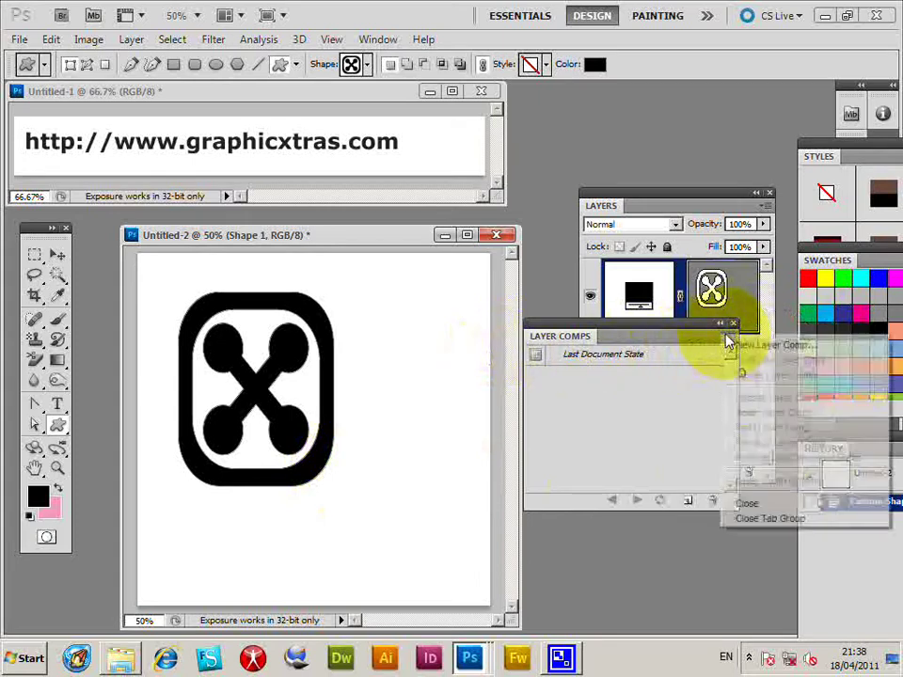
{"action": "left_click", "coordinate": [777, 346]}
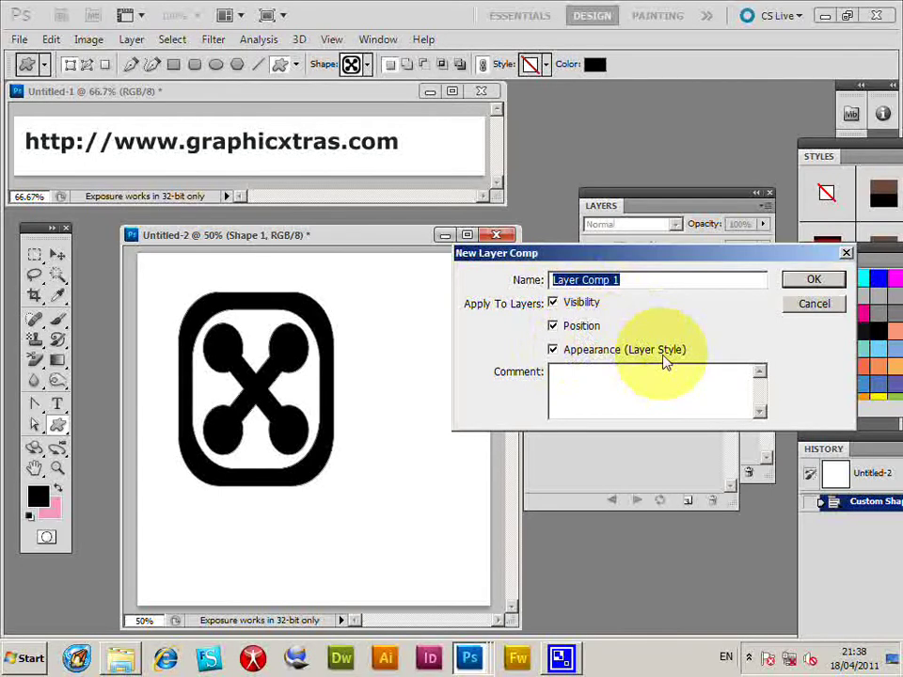
{"action": "left_click", "coordinate": [554, 303]}
{"action": "left_click", "coordinate": [553, 326]}
{"action": "left_click", "coordinate": [553, 349]}
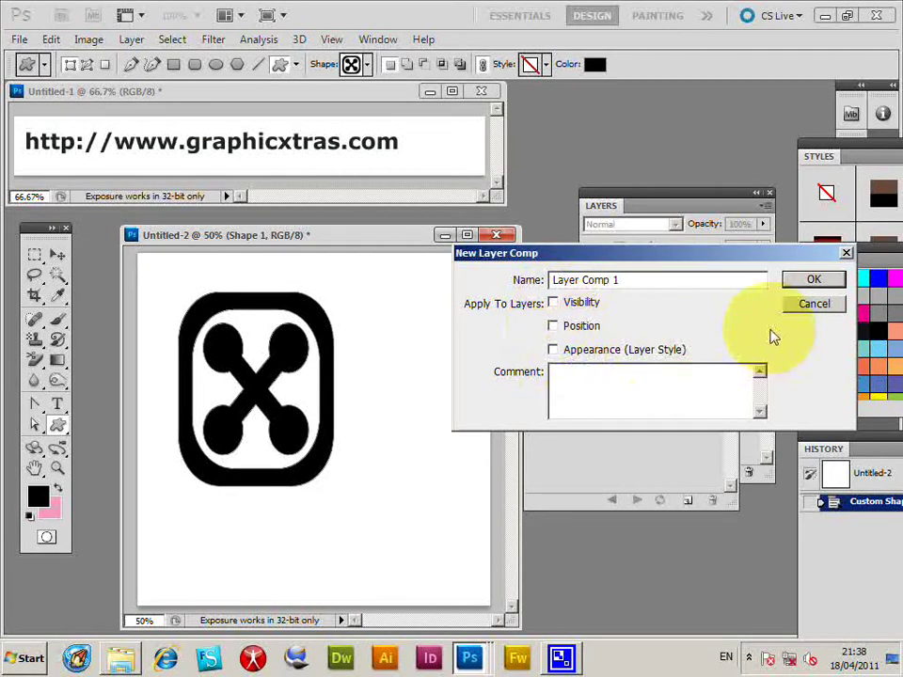
{"action": "left_click", "coordinate": [553, 325]}
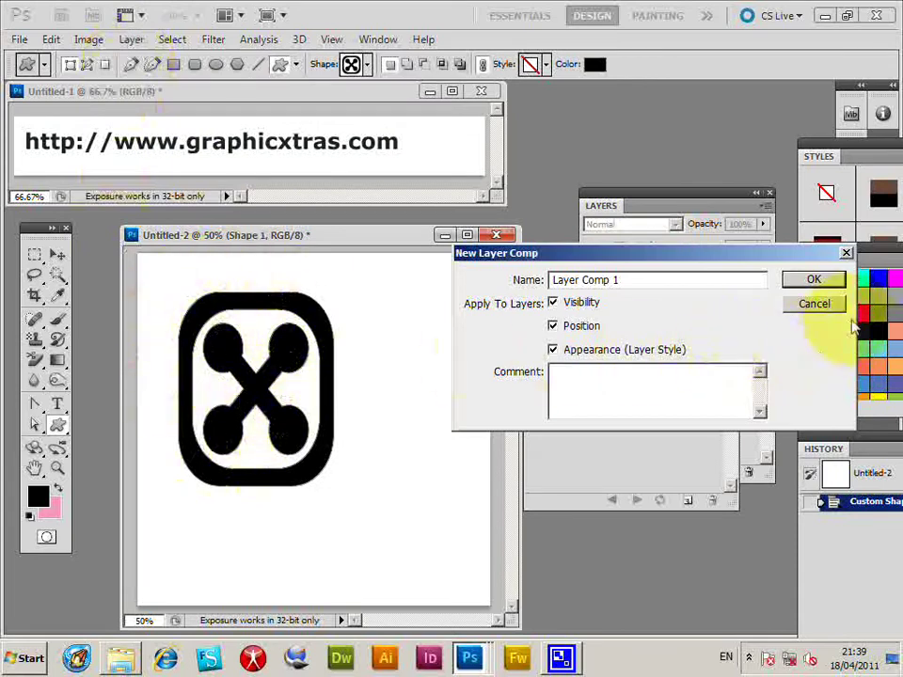
{"action": "left_click", "coordinate": [813, 283]}
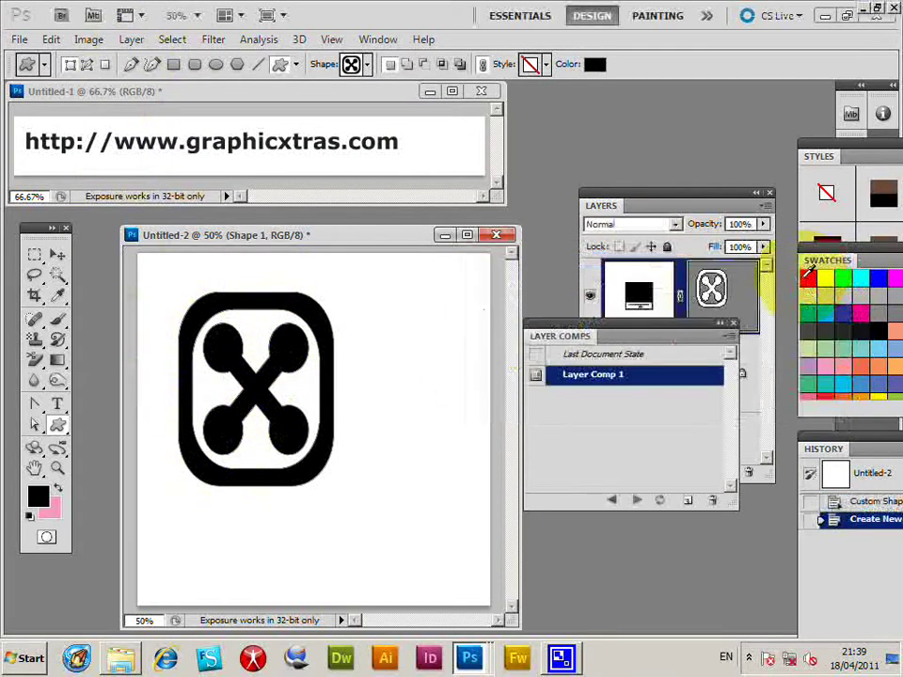
- Update Layer Comp 1, then move the X shape toward the right of the canvas
{"action": "left_click", "coordinate": [729, 341]}
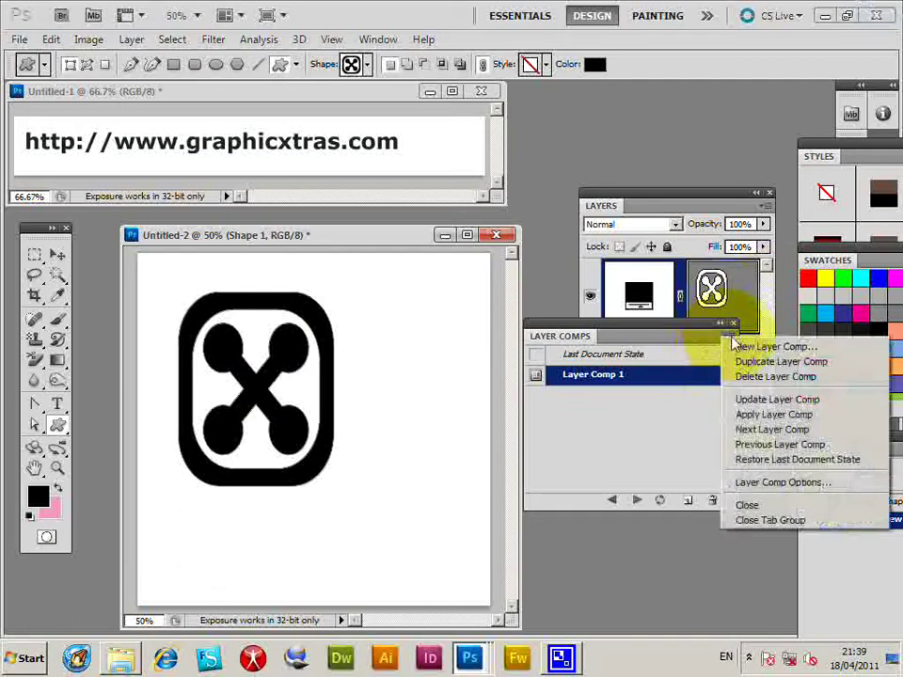
{"action": "left_click", "coordinate": [747, 402]}
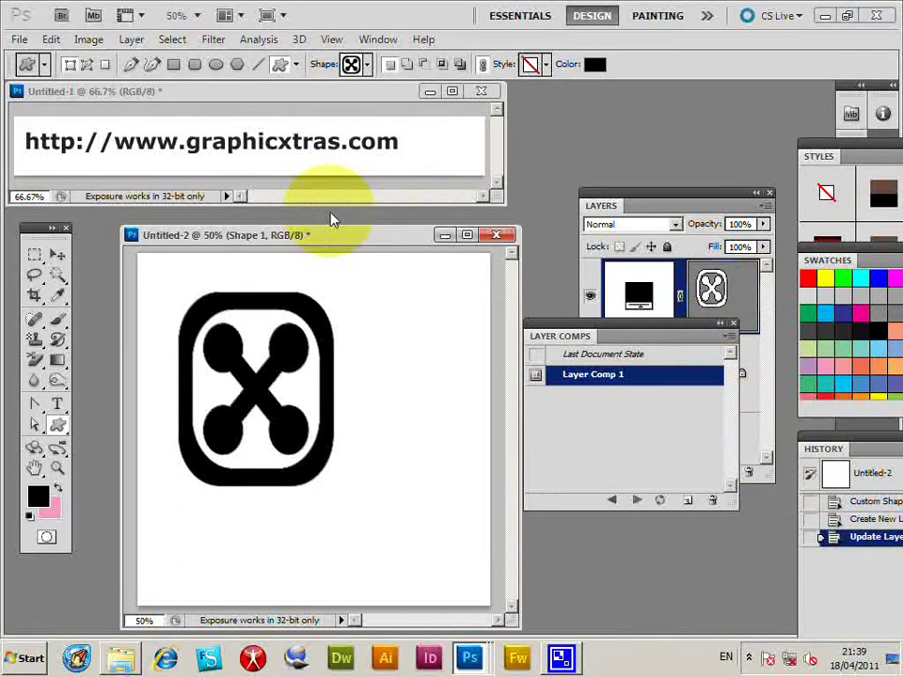
{"action": "left_click", "coordinate": [58, 255]}
{"action": "left_click_drag", "start_coordinate": [227, 306], "coordinate": [350, 289]}
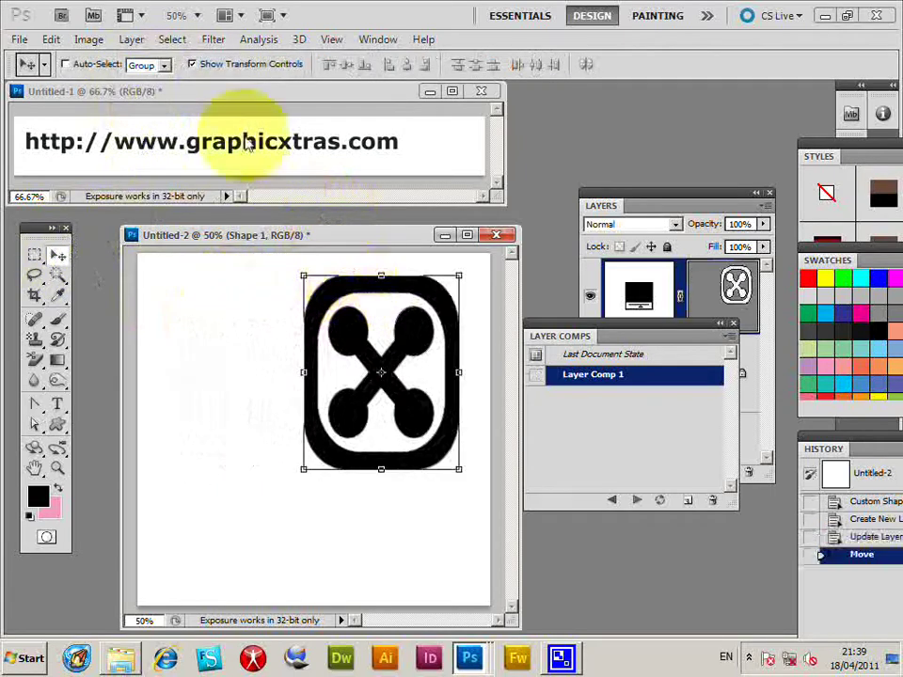
- Give the shape a drop shadow and gradient overlay layer style
{"action": "left_click", "coordinate": [130, 39]}
{"action": "mouse_move", "coordinate": [179, 126]}
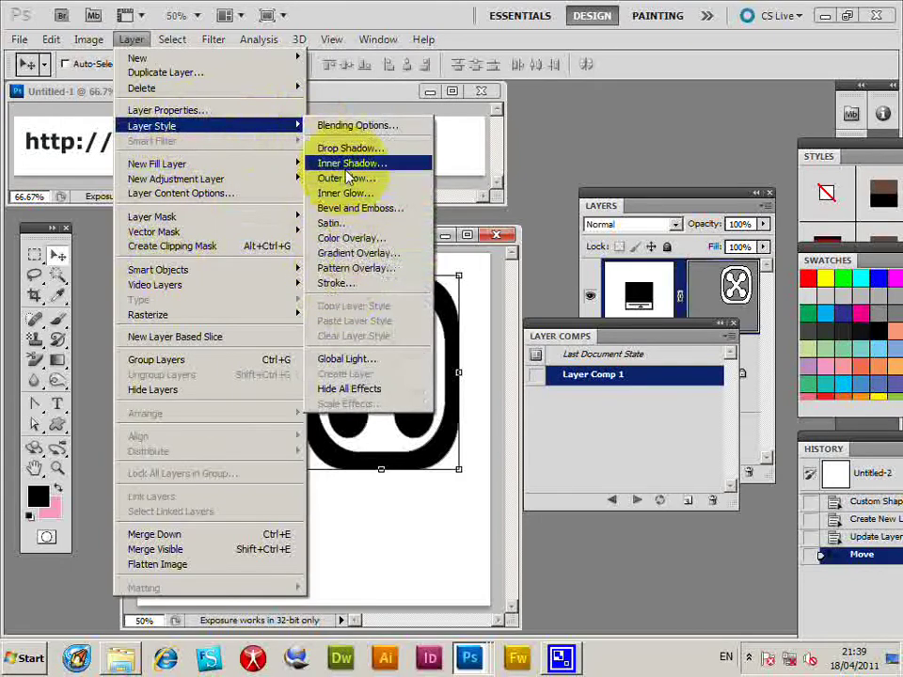
{"action": "left_click", "coordinate": [348, 148]}
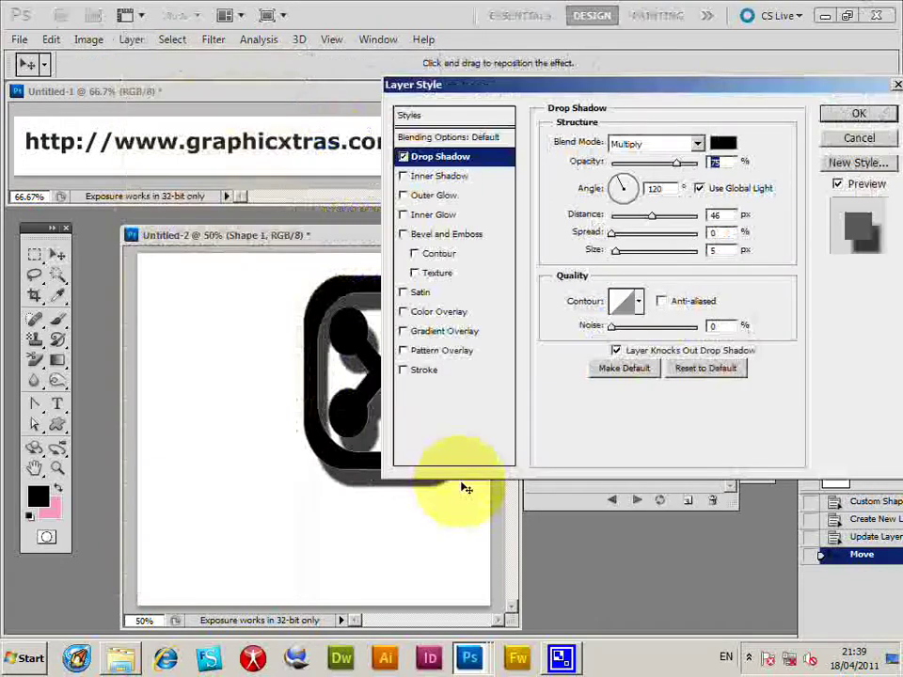
{"action": "left_click", "coordinate": [404, 331]}
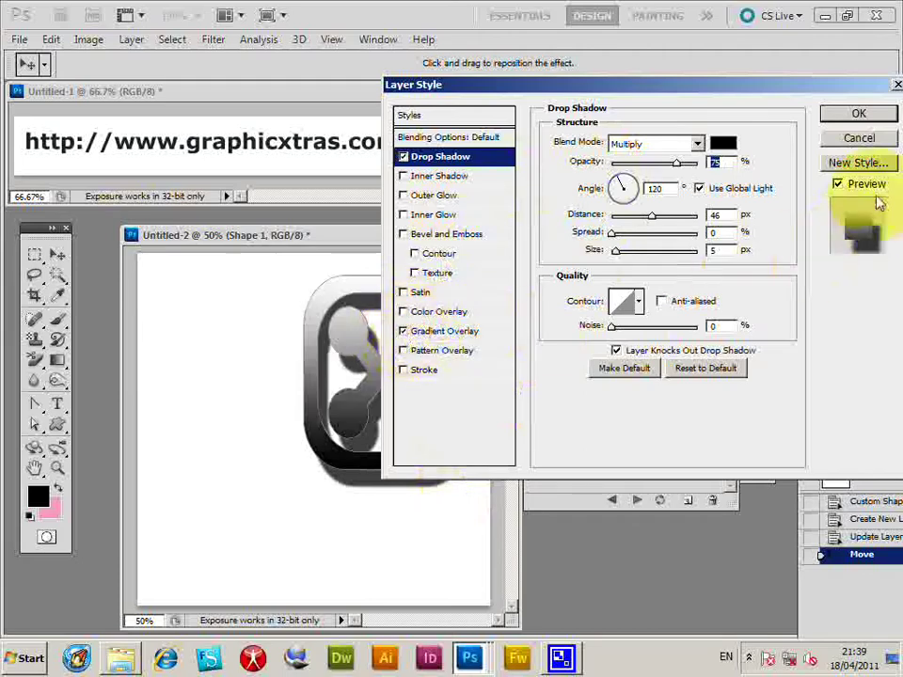
{"action": "left_click", "coordinate": [856, 115]}
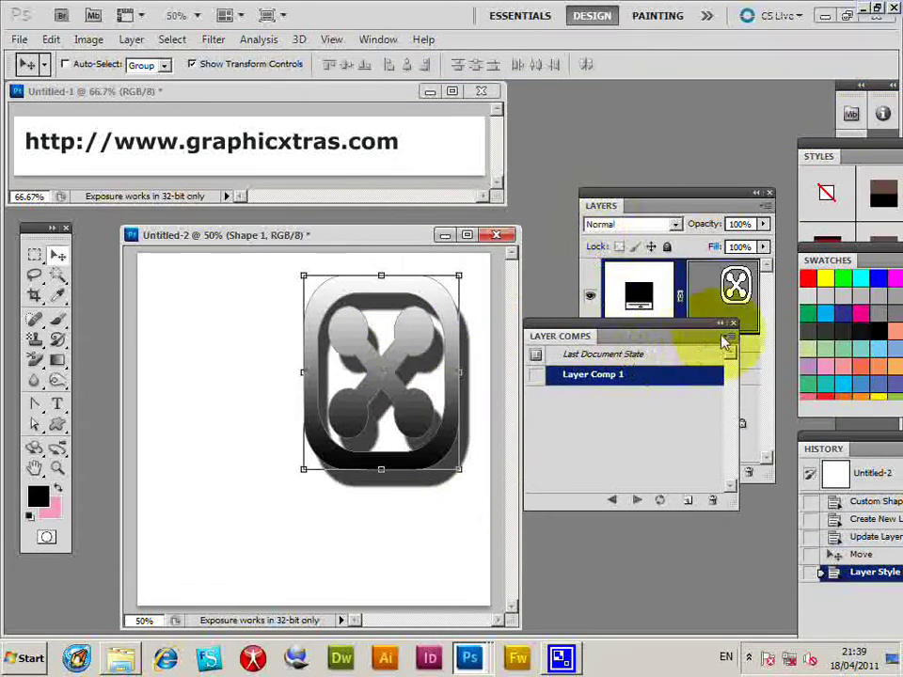
- Save a new layer comp named Layer Comp 2
{"action": "left_click", "coordinate": [728, 341]}
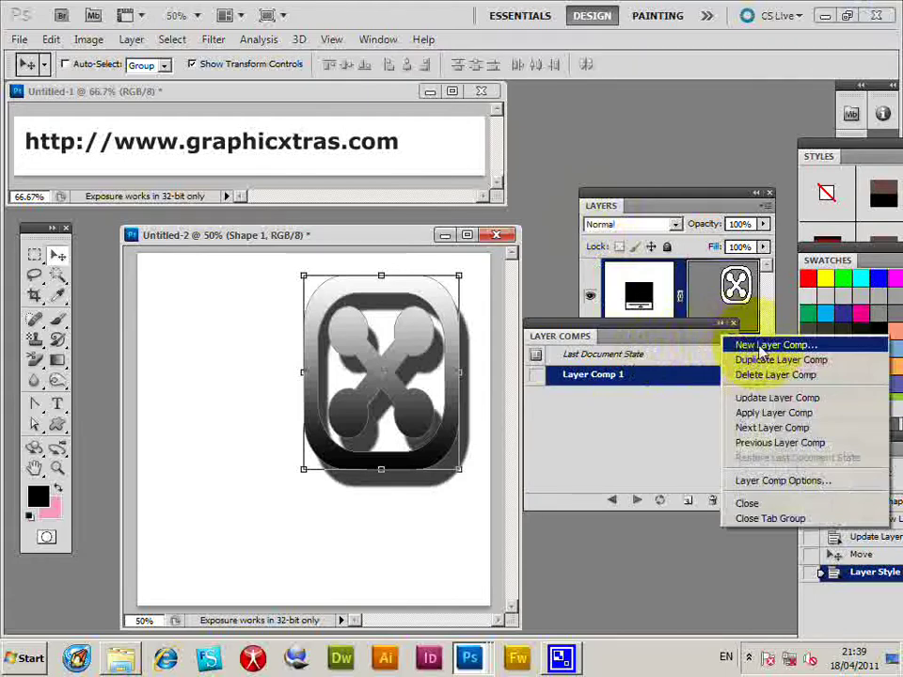
{"action": "left_click", "coordinate": [762, 347]}
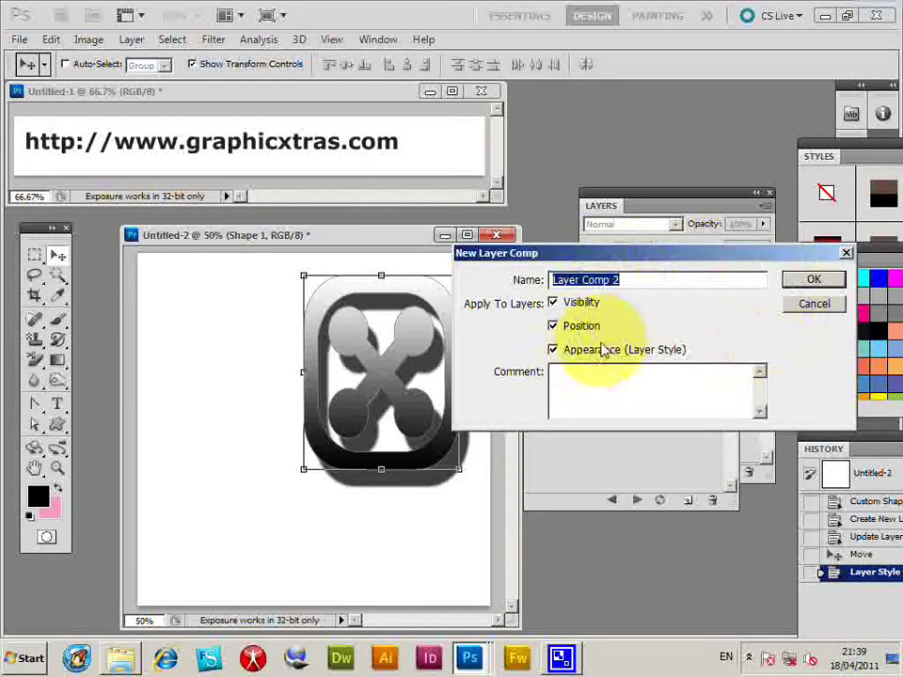
{"action": "left_click", "coordinate": [813, 279]}
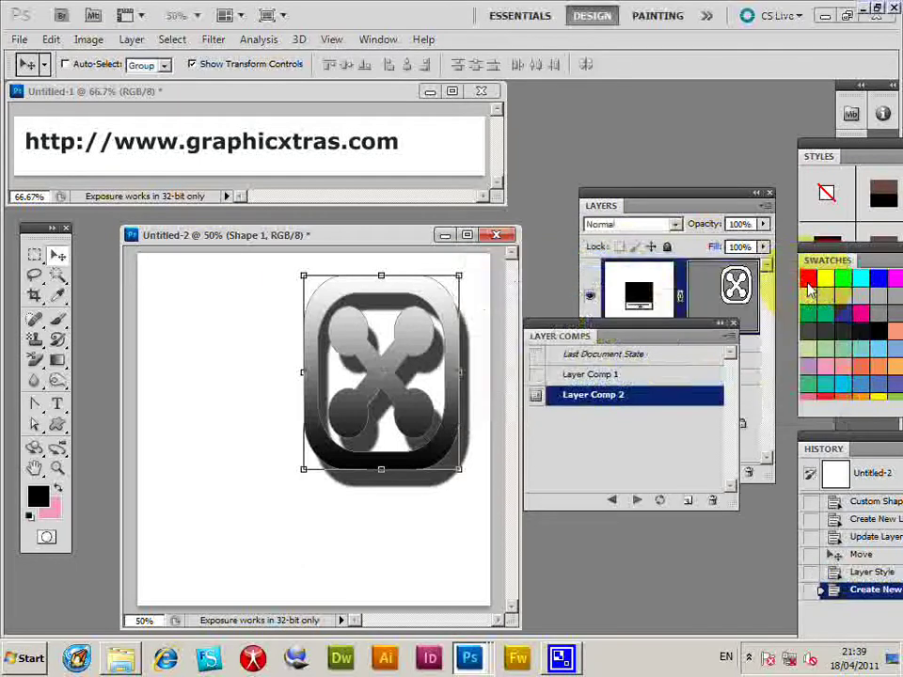
- Update Layer Comp 2, then move the shape to the lower left of the canvas
{"action": "left_click", "coordinate": [729, 336]}
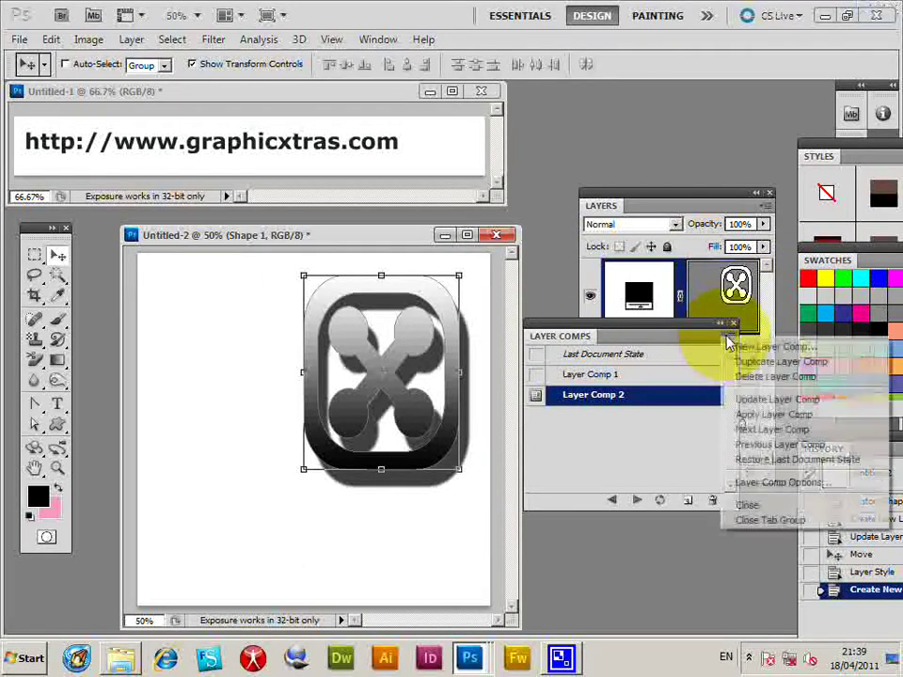
{"action": "left_click", "coordinate": [744, 400]}
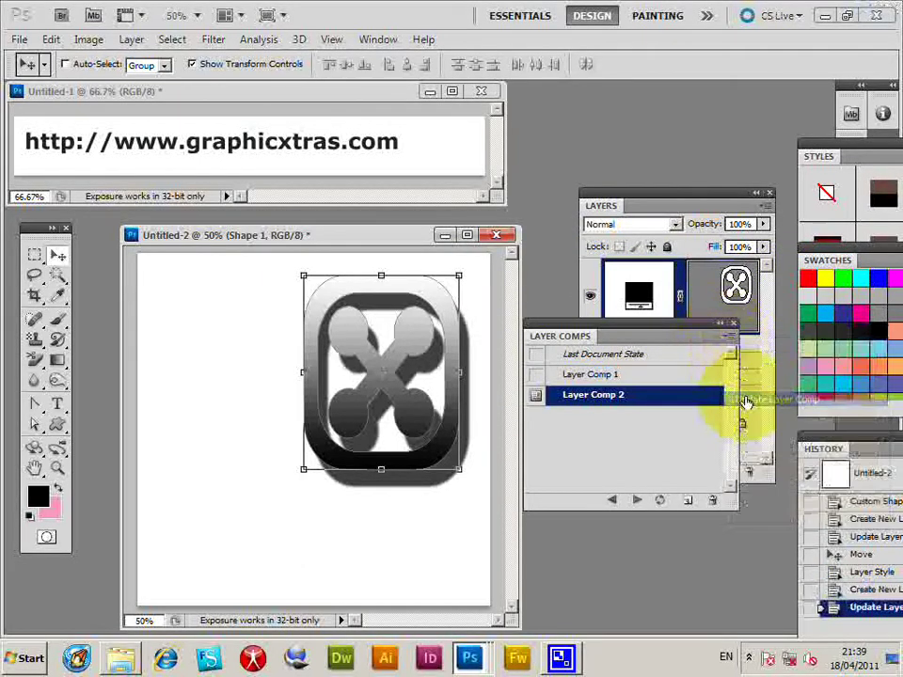
{"action": "left_click", "coordinate": [438, 296]}
{"action": "left_click_drag", "start_coordinate": [437, 296], "coordinate": [279, 410]}
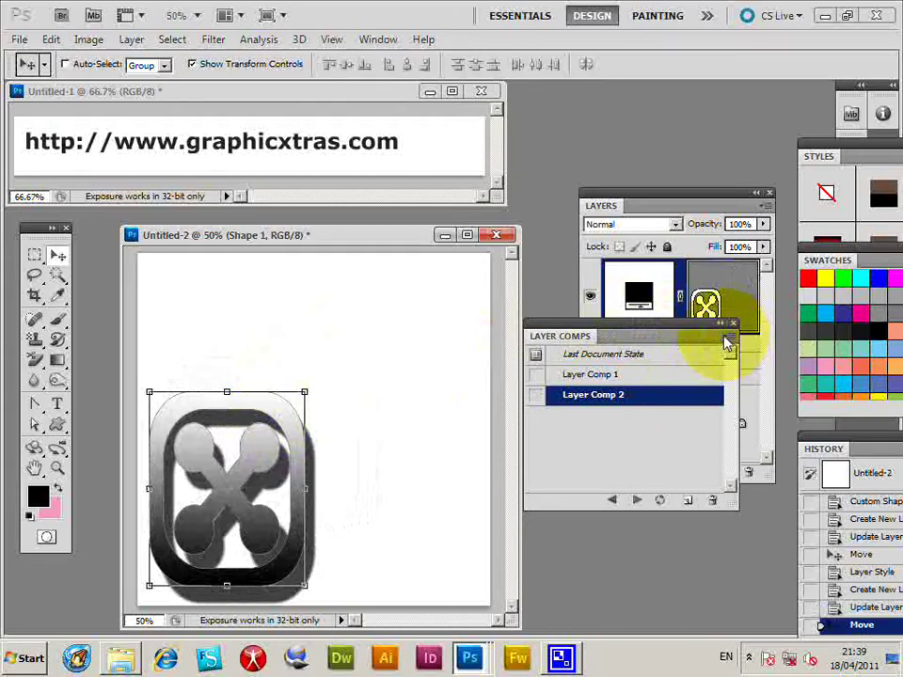
- Apply the maroon preset gradient overlay to the X shape and reposition the gradient
{"action": "left_click", "coordinate": [131, 39]}
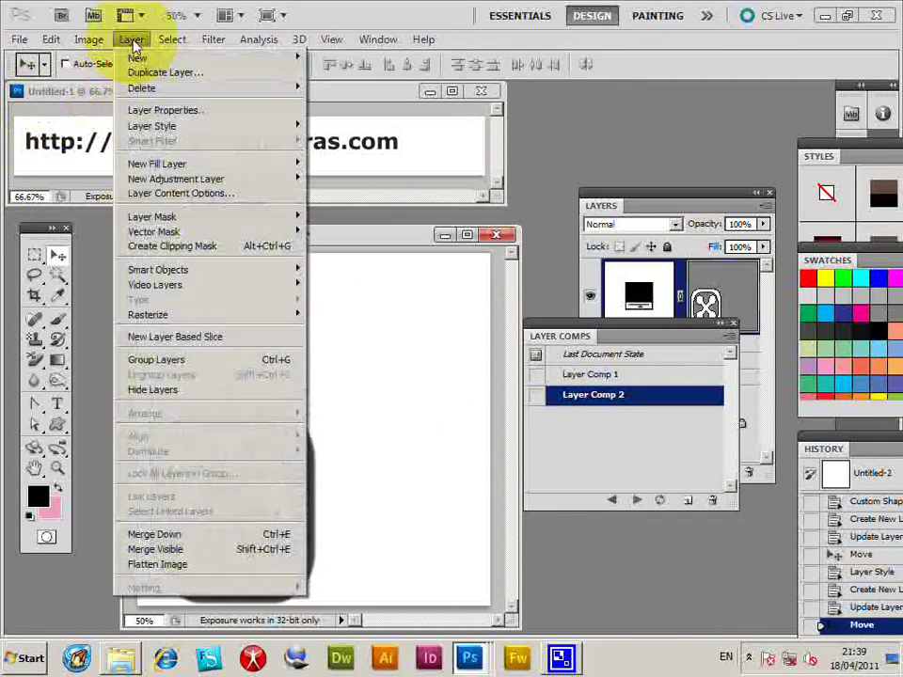
{"action": "mouse_move", "coordinate": [143, 126]}
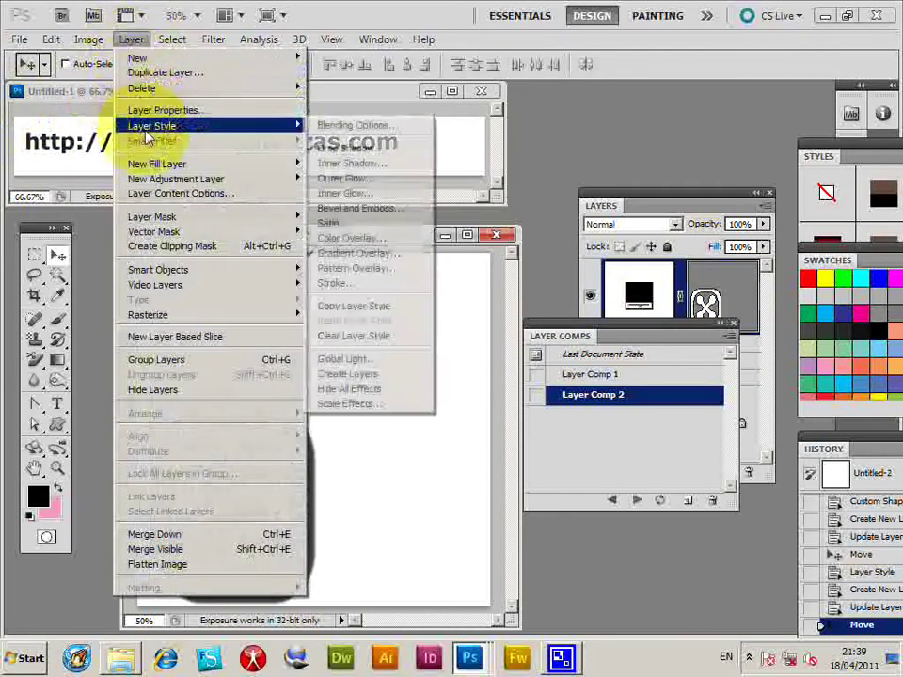
{"action": "left_click", "coordinate": [337, 254]}
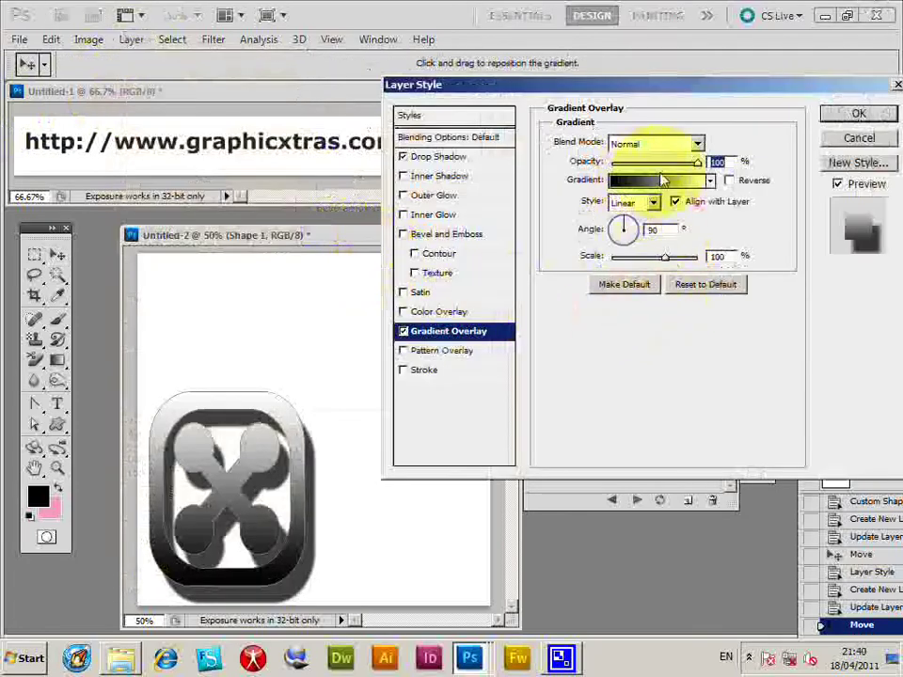
{"action": "left_click", "coordinate": [711, 181]}
{"action": "left_click", "coordinate": [578, 176]}
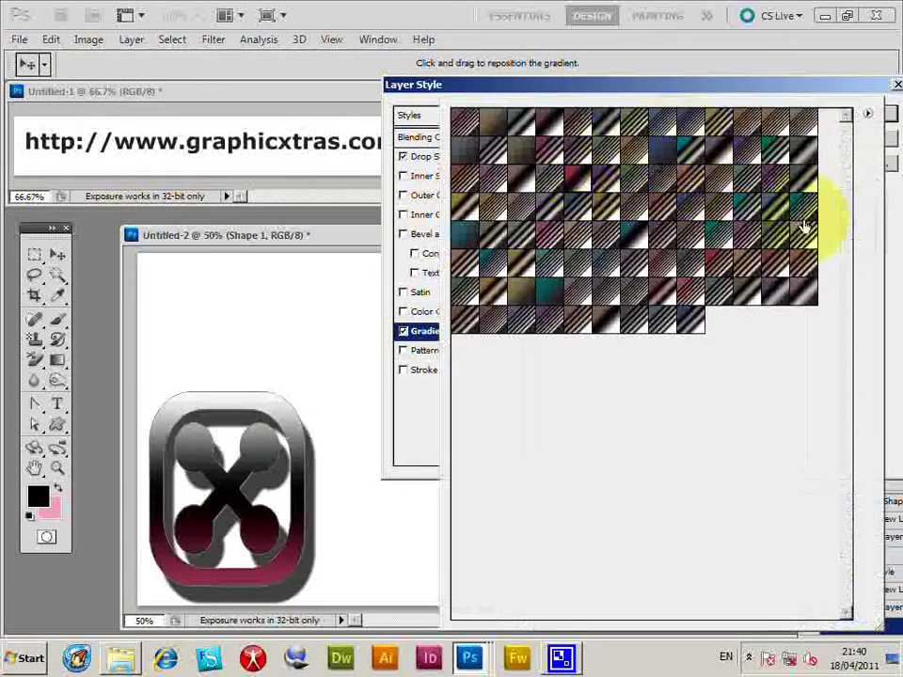
{"action": "left_click", "coordinate": [894, 282]}
{"action": "left_click_drag", "start_coordinate": [272, 561], "coordinate": [238, 490]}
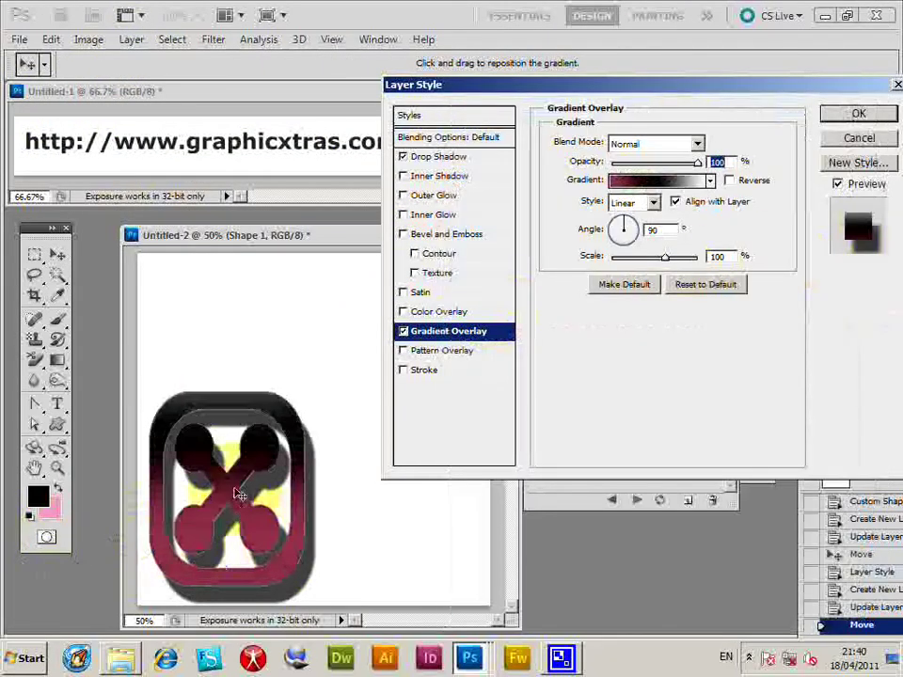
- Confirm the gradient overlay, then save and update Layer Comp 3
{"action": "left_click", "coordinate": [854, 114]}
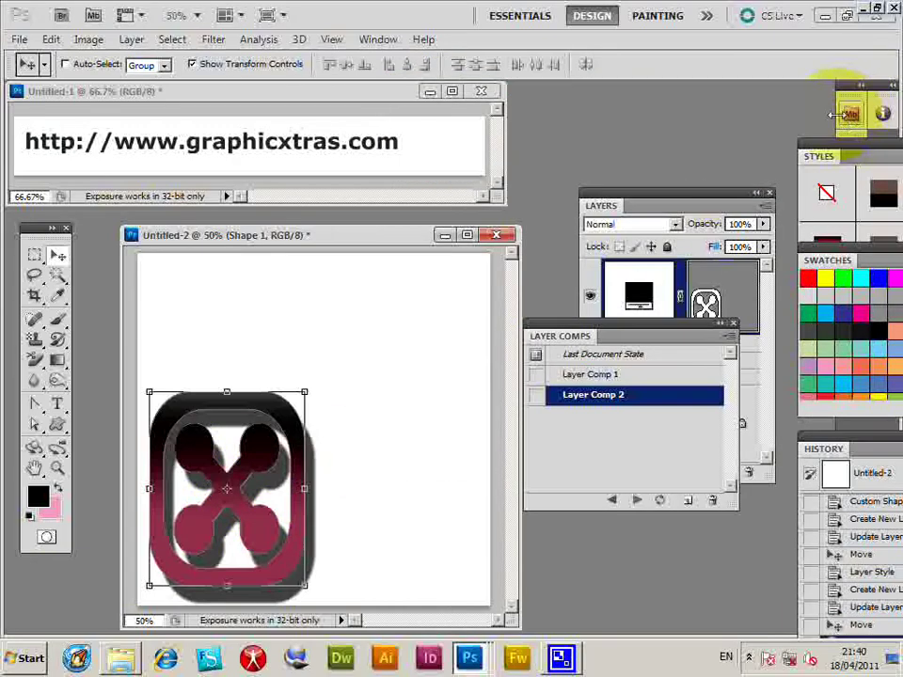
{"action": "left_click", "coordinate": [729, 339]}
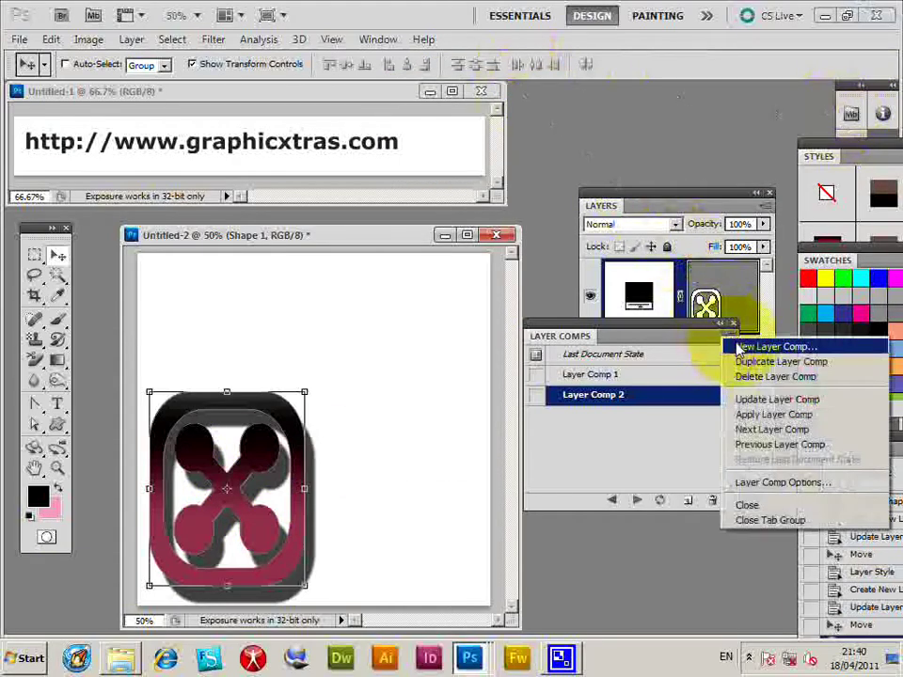
{"action": "left_click", "coordinate": [743, 347]}
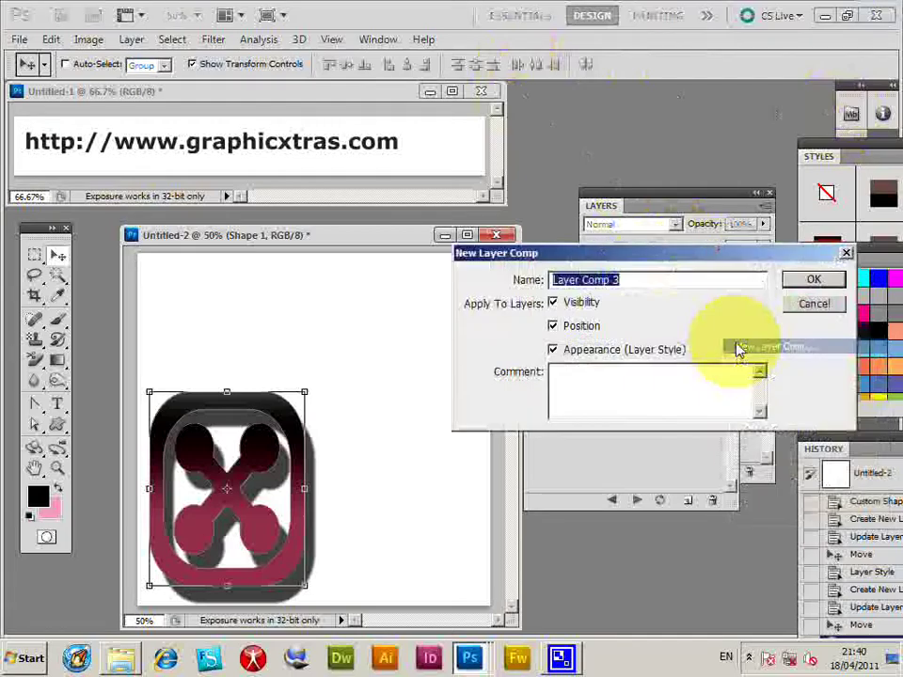
{"action": "left_click", "coordinate": [804, 279]}
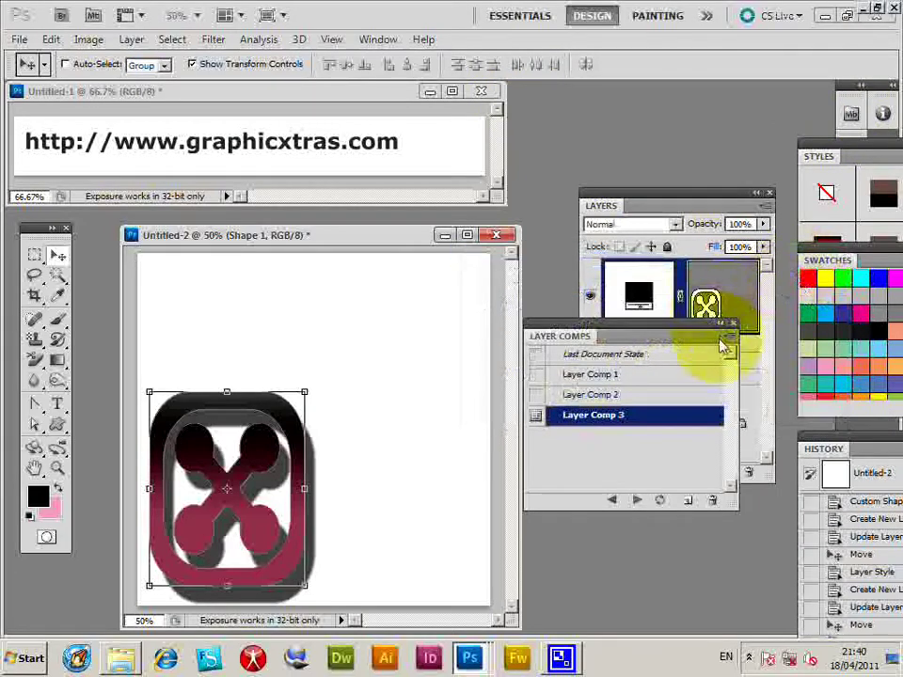
{"action": "left_click", "coordinate": [729, 338]}
{"action": "left_click", "coordinate": [748, 401]}
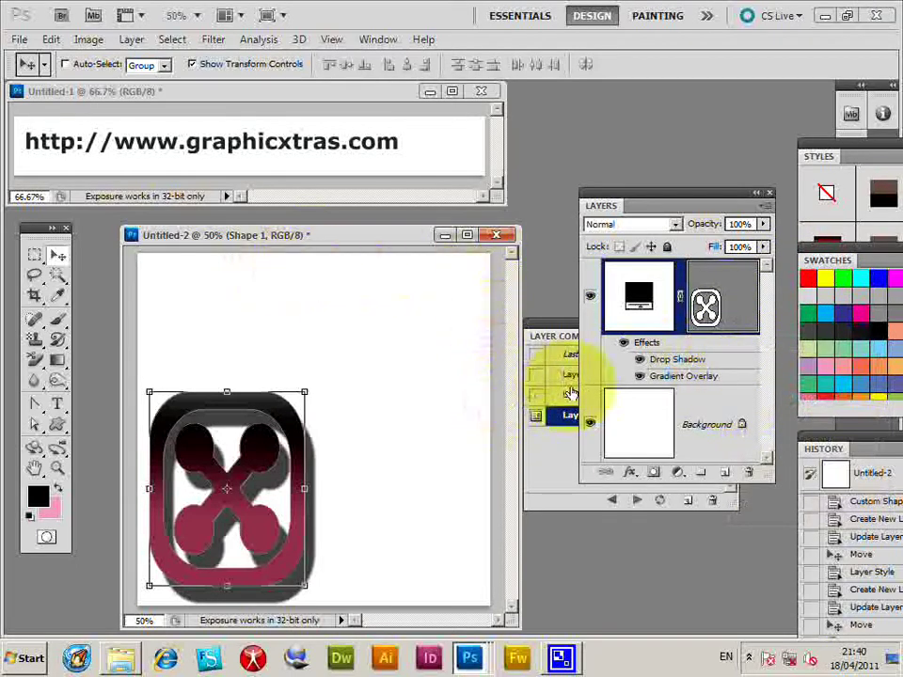
- Cycle through Layer Comps 1, 2 and 3, finishing with Layer Comp 1 applied
{"action": "left_click", "coordinate": [565, 376]}
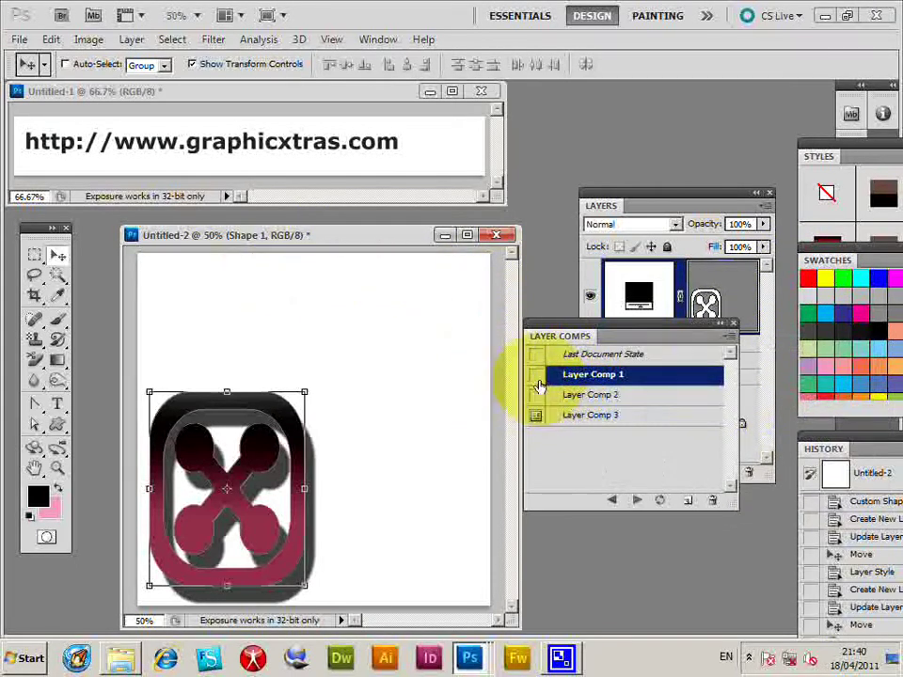
{"action": "left_click", "coordinate": [535, 375]}
{"action": "left_click", "coordinate": [535, 395]}
{"action": "left_click", "coordinate": [535, 415]}
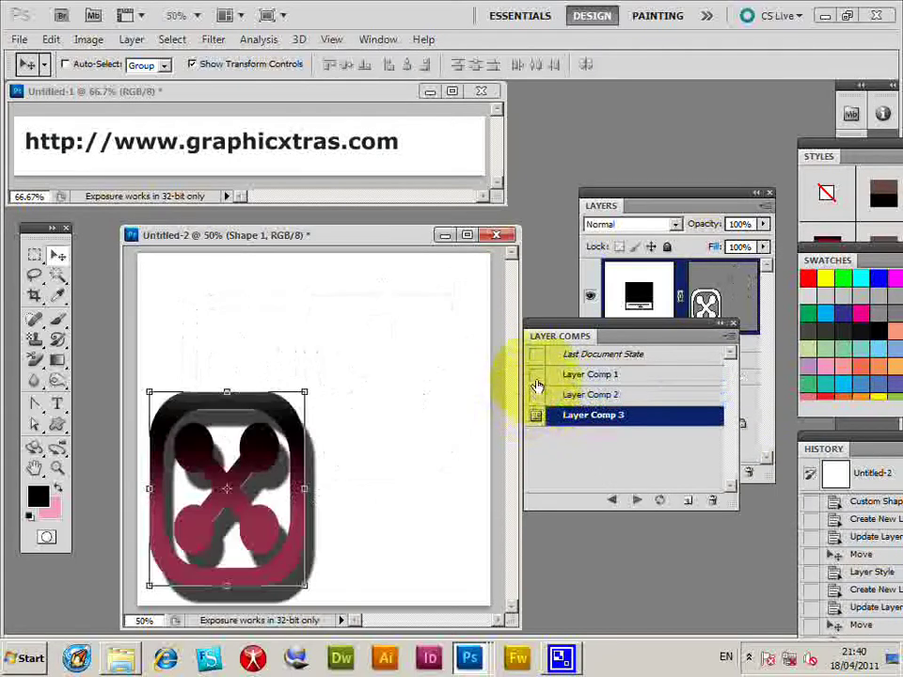
{"action": "left_click", "coordinate": [534, 374]}
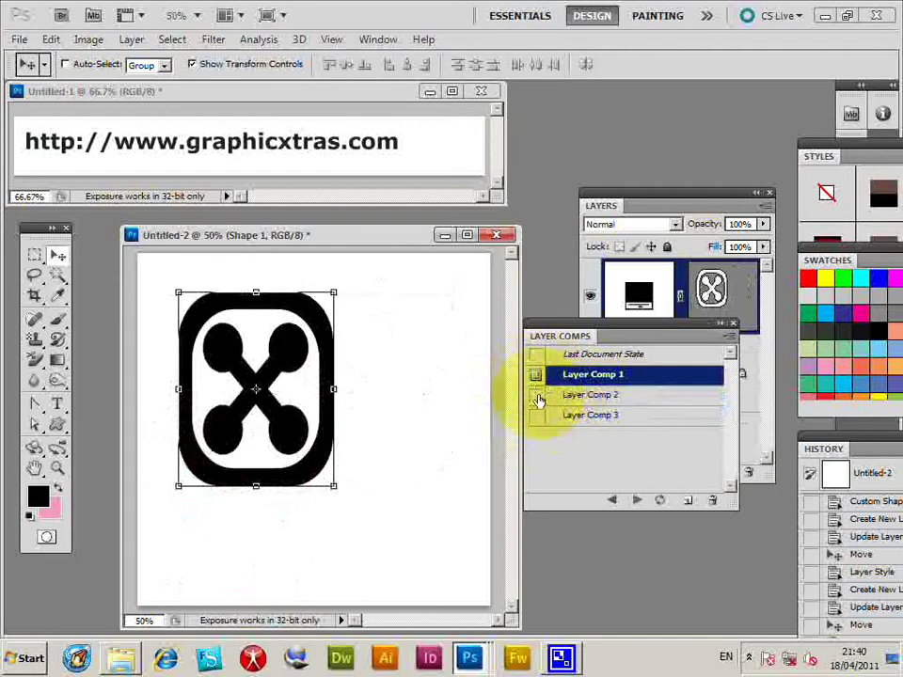
{"action": "left_click", "coordinate": [534, 395]}
{"action": "left_click", "coordinate": [534, 415]}
{"action": "left_click", "coordinate": [534, 395]}
{"action": "left_click", "coordinate": [534, 375]}
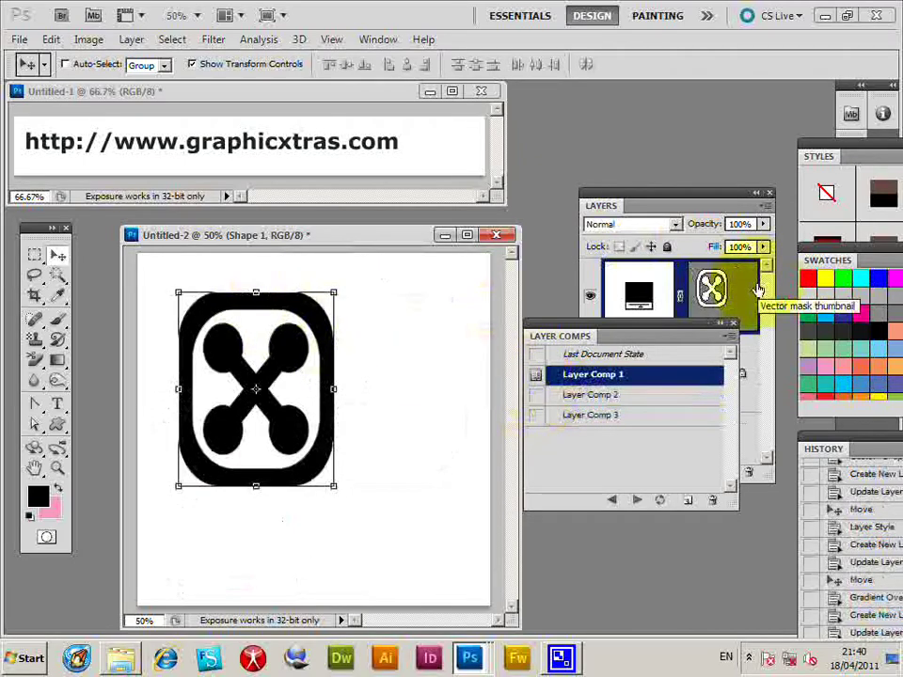
{"action": "left_click", "coordinate": [535, 395]}
{"action": "left_click", "coordinate": [535, 414]}
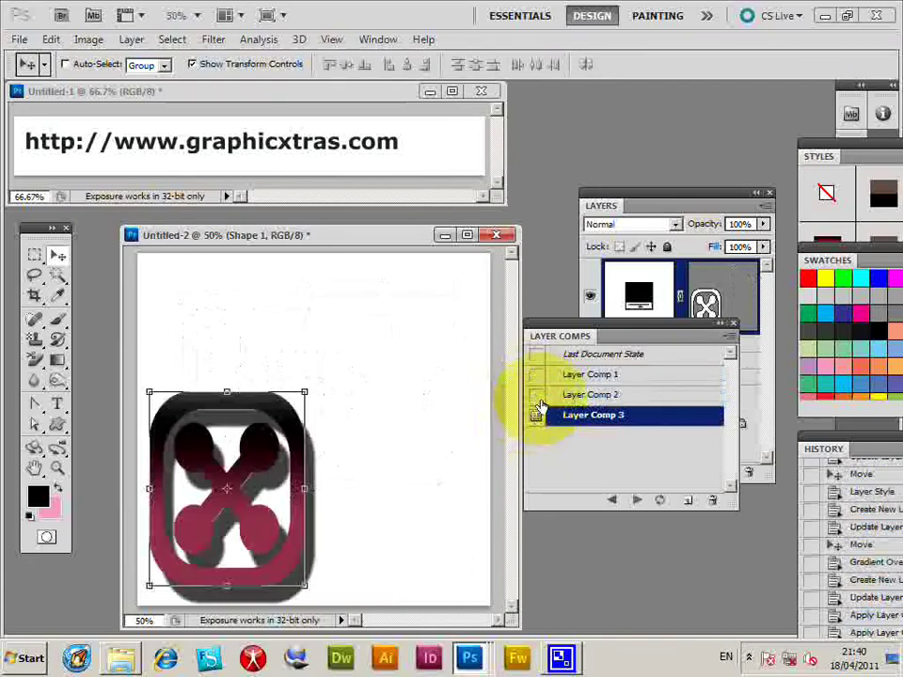
{"action": "left_click", "coordinate": [534, 395]}
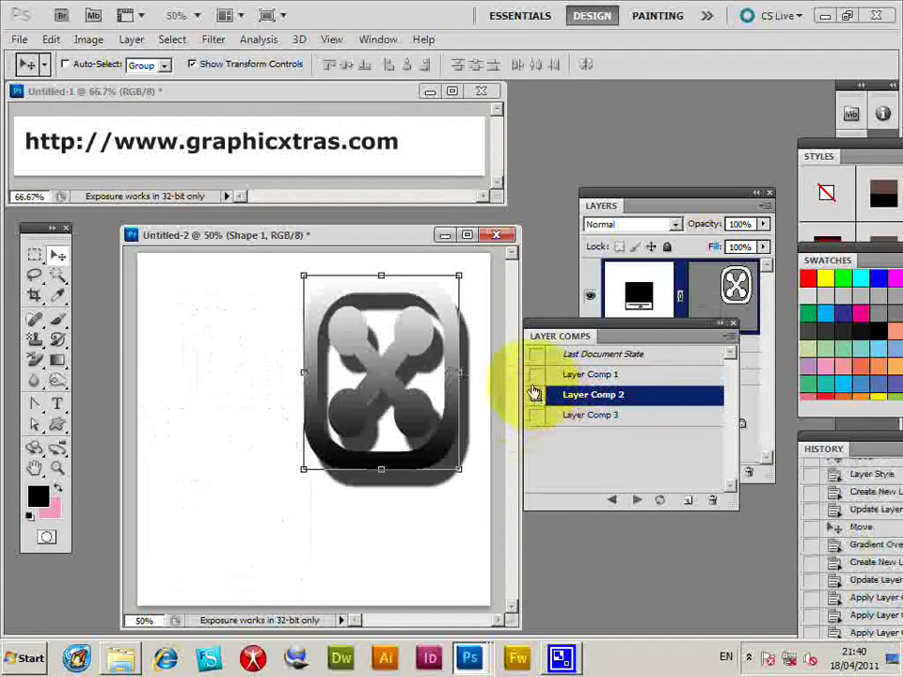
{"action": "left_click", "coordinate": [534, 374]}
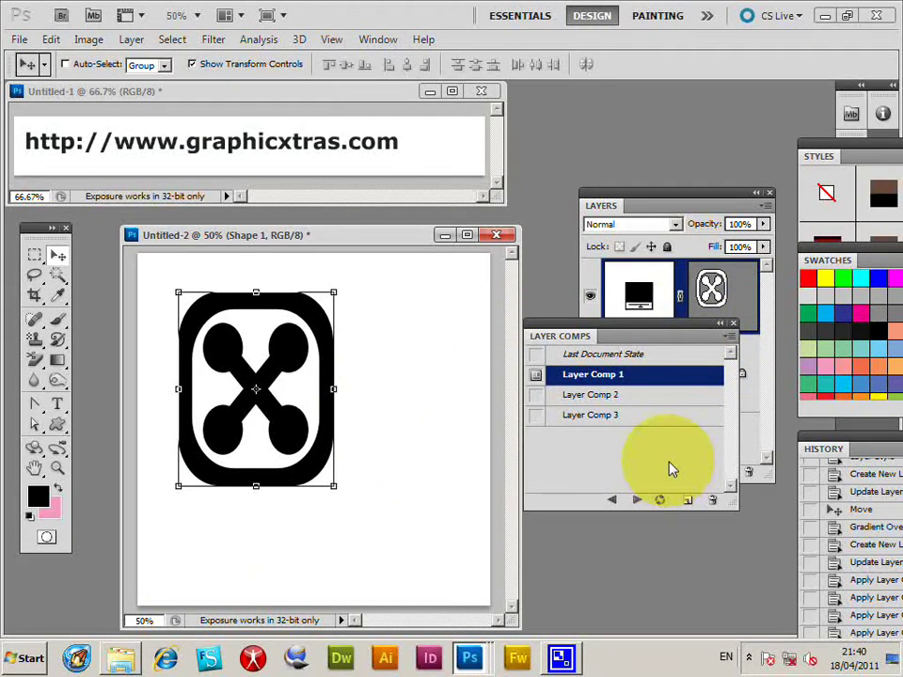
- Go to File > Scripts to reach Layer Comps to Files
{"action": "left_click", "coordinate": [18, 41]}
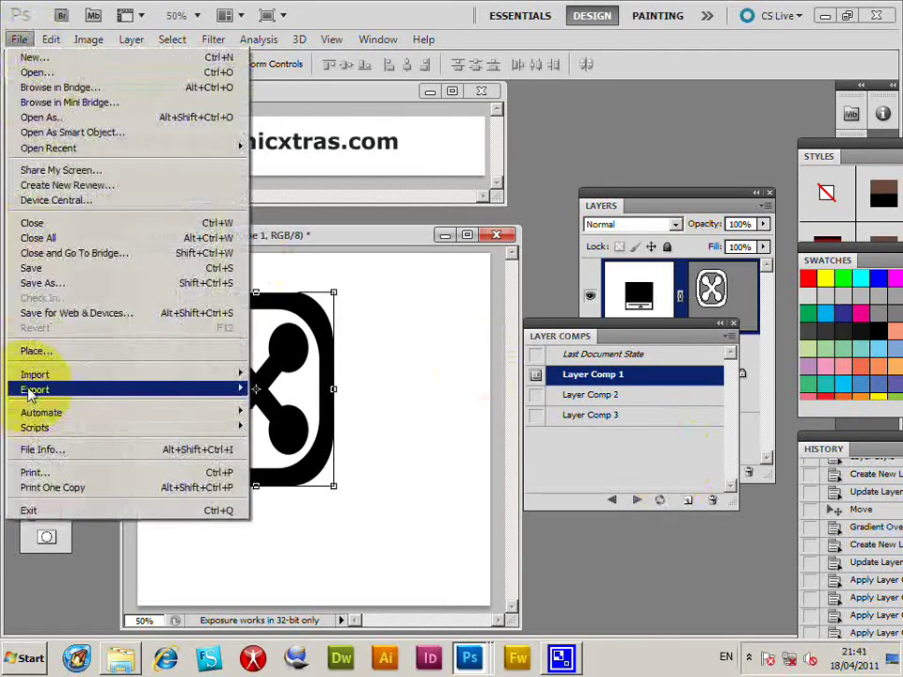
{"action": "mouse_move", "coordinate": [45, 435]}
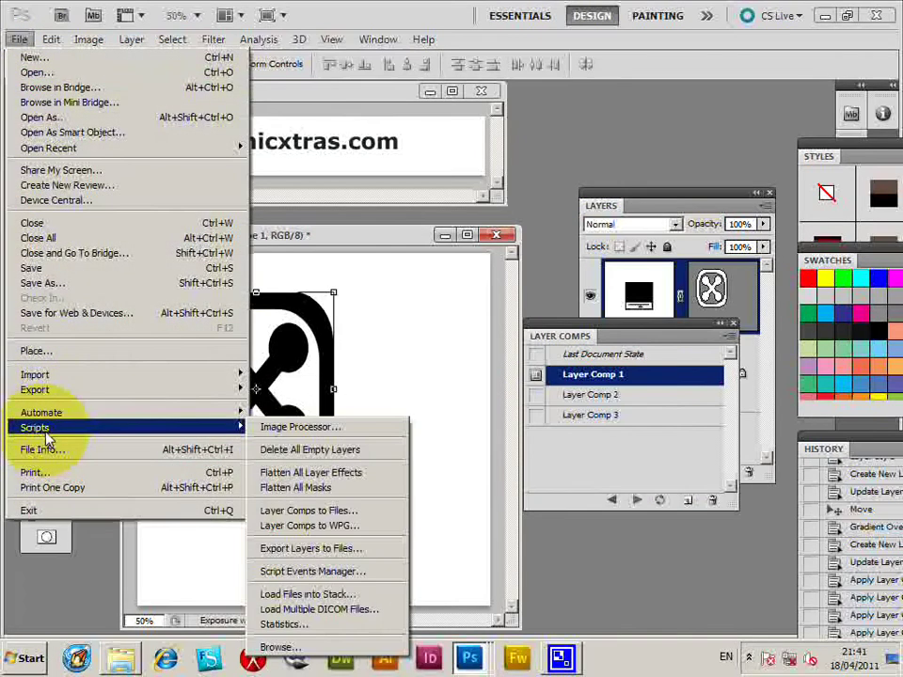
- Export the three comps as PSD files prefixed 'test' into the OSX folder
{"action": "left_click", "coordinate": [331, 513]}
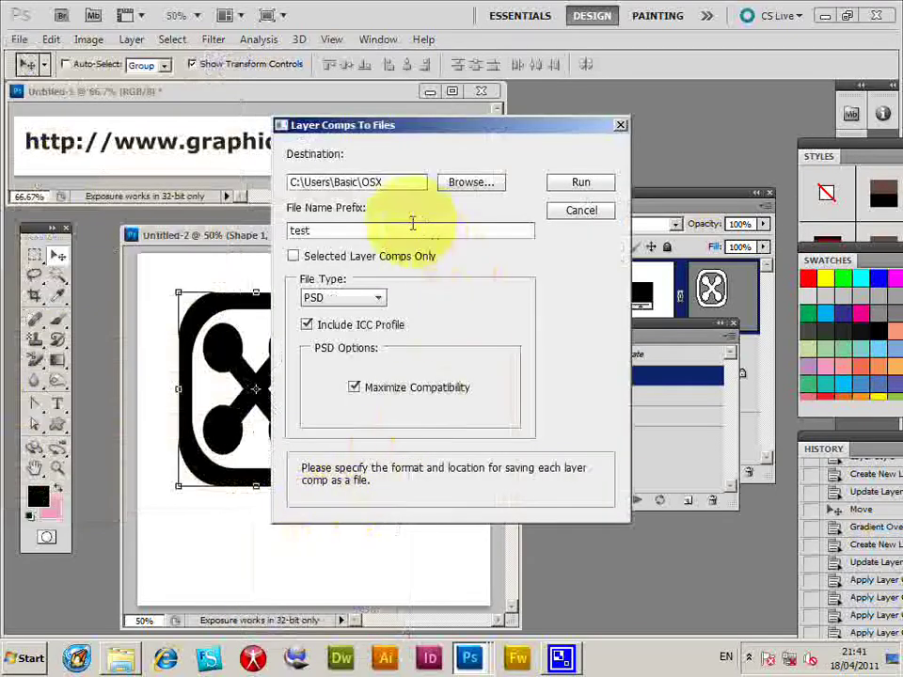
{"action": "left_click", "coordinate": [386, 185]}
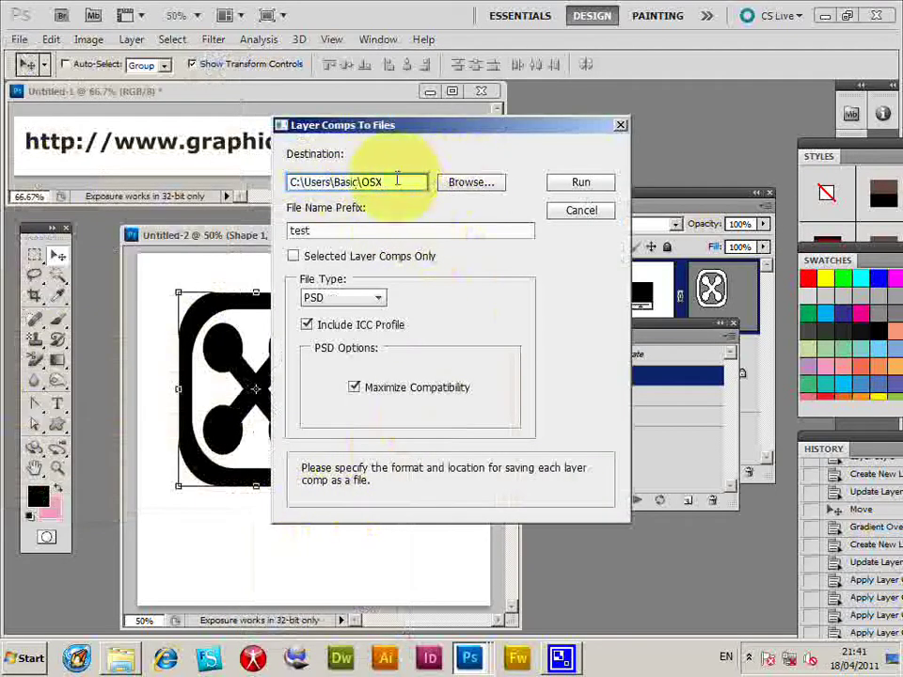
{"action": "double_click", "coordinate": [299, 229]}
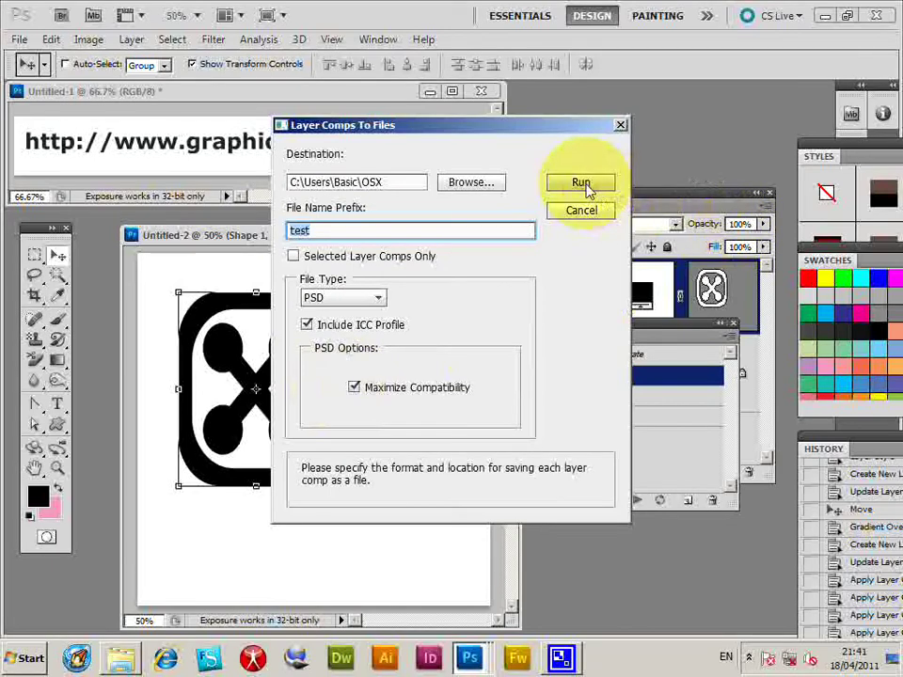
{"action": "left_click", "coordinate": [581, 184]}
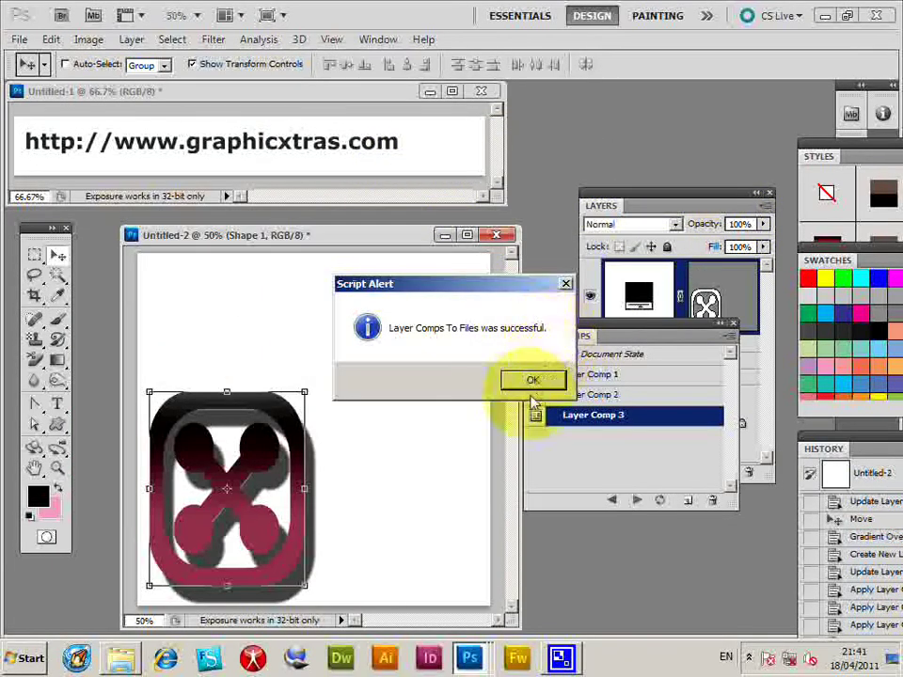
{"action": "left_click", "coordinate": [535, 379]}
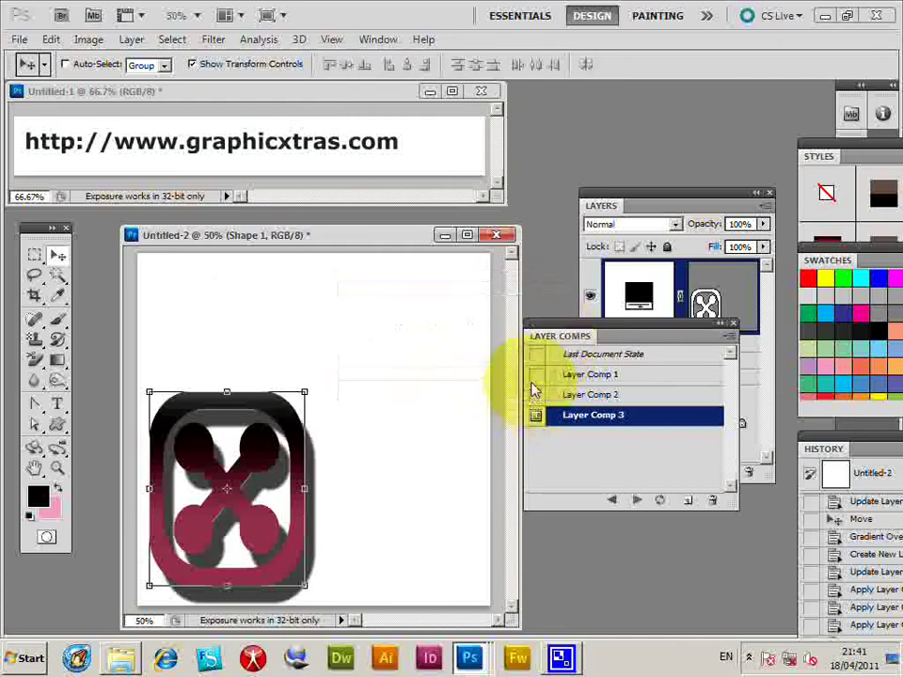
- Check the OSX folder in Windows Explorer for the three exported test PSD files
{"action": "left_click", "coordinate": [121, 664]}
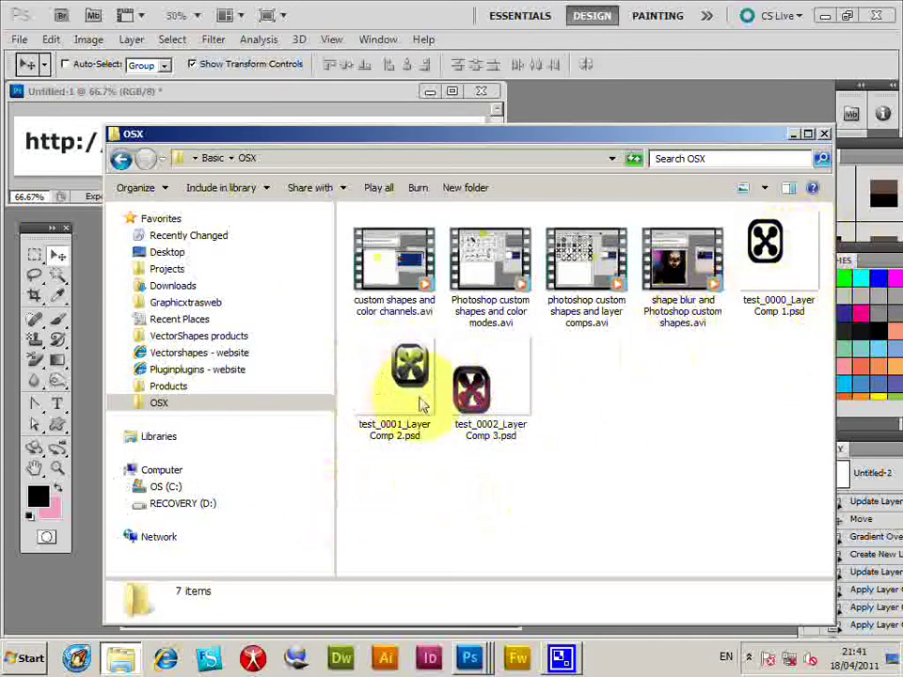
{"action": "mouse_move", "coordinate": [793, 265]}
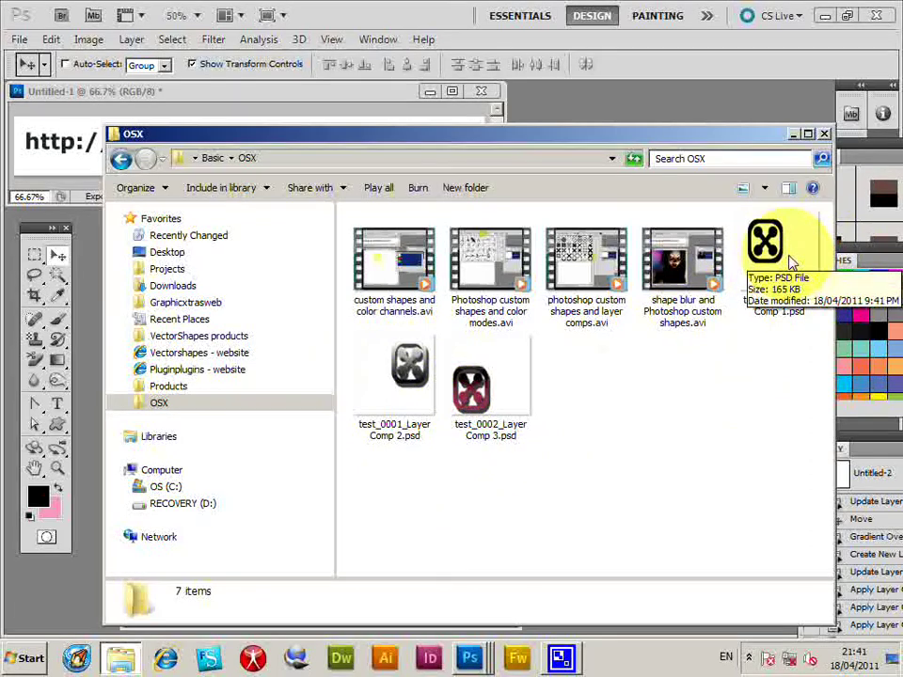